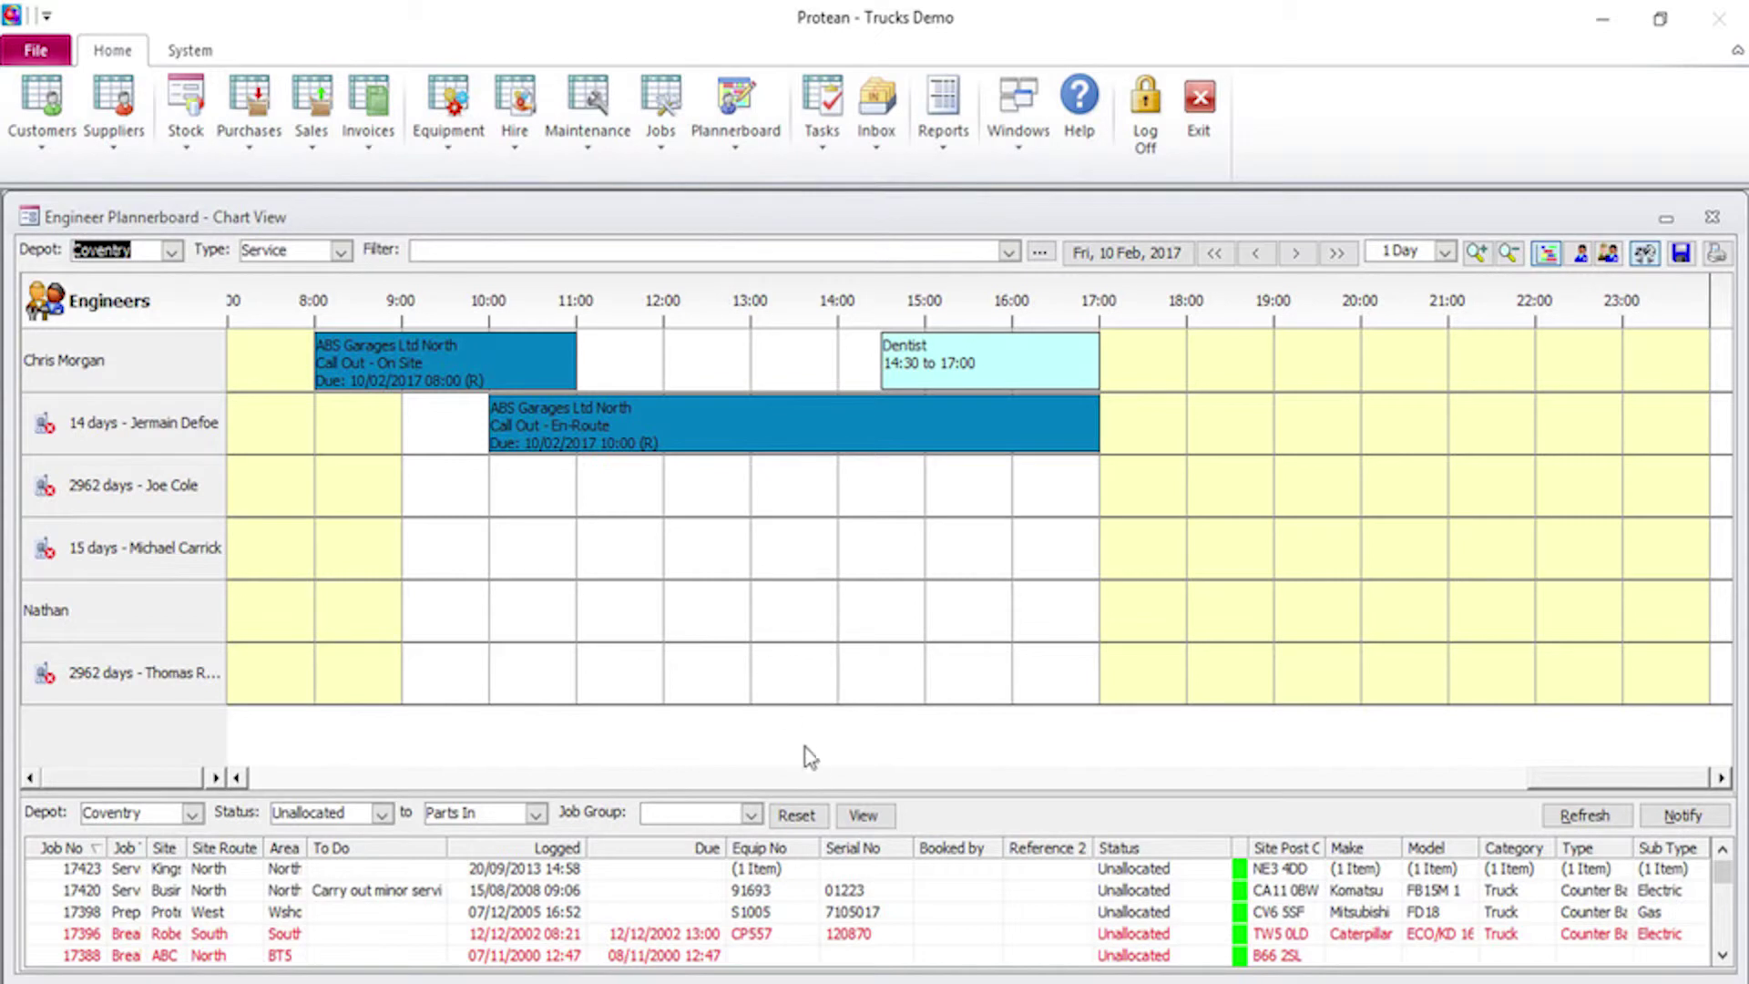
Enlarge the unallocated job list, select job 17423 and start an Arranged visit for it.
left_click_drag(819, 790, 827, 742)
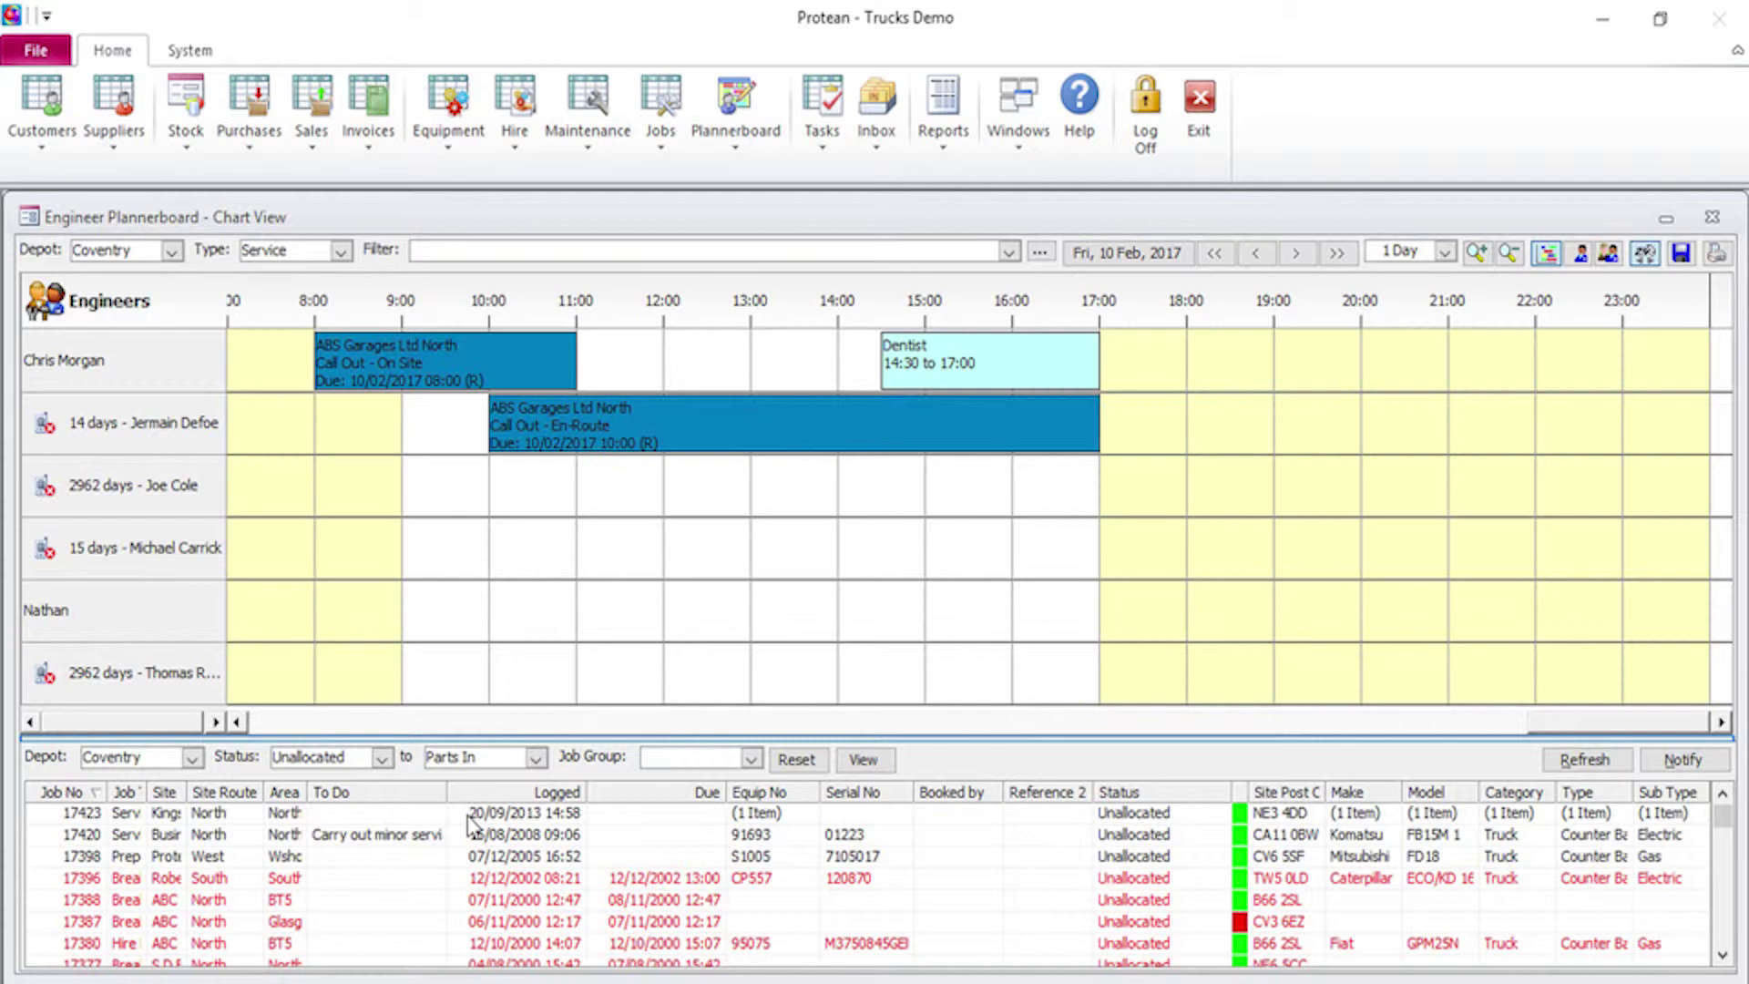
left_click(471, 817)
double_click(446, 610)
type("09:00")
left_click(919, 418)
Give job 17423's visit a 03:00 duration and confirm adding it.
left_click(848, 381)
left_click(771, 514)
left_click(1074, 463)
left_click(929, 631)
Add job 17420 as a Scheduled visit on Nathan's row at 17:00.
left_click(894, 814)
left_click(1104, 616)
left_click(637, 415)
left_click(1075, 461)
left_click_drag(1111, 601, 1360, 610)
left_click_drag(1285, 608, 1057, 552)
right_click(1063, 563)
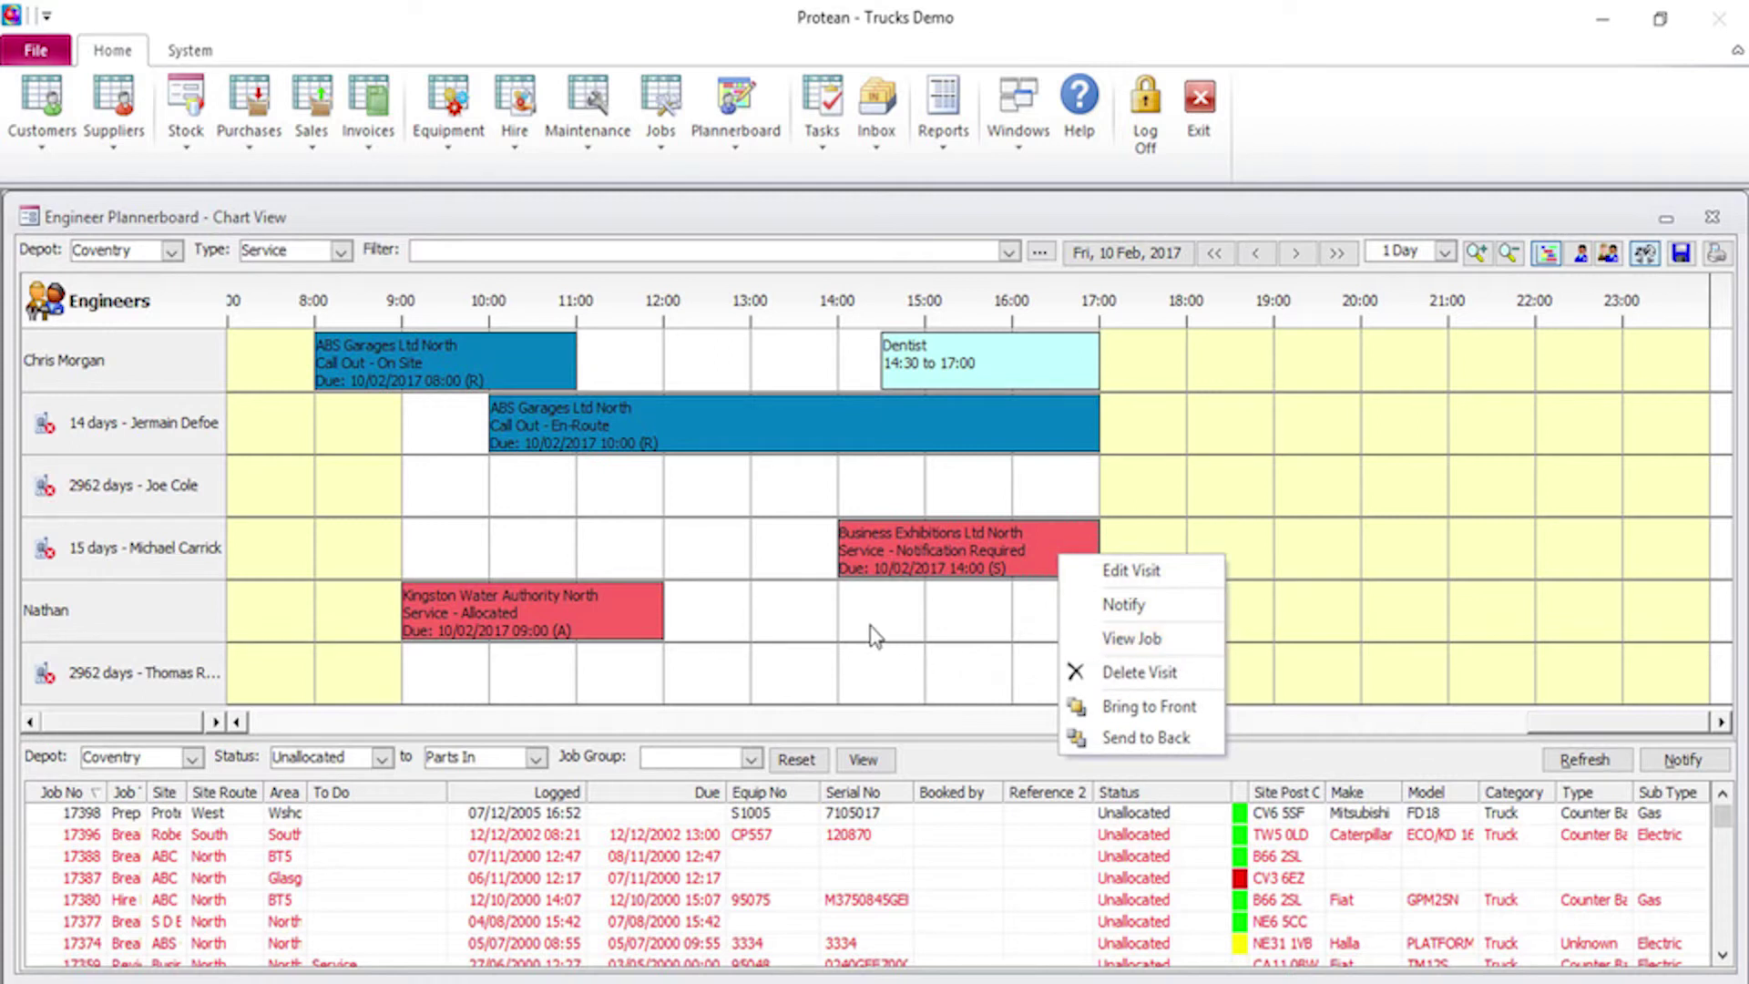